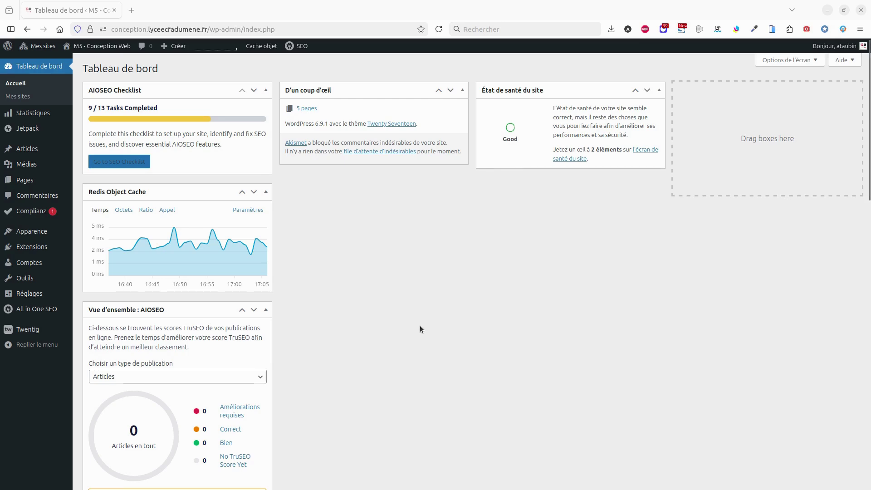
Go to the Extensions page listing the installed plugins
left_click(26, 247)
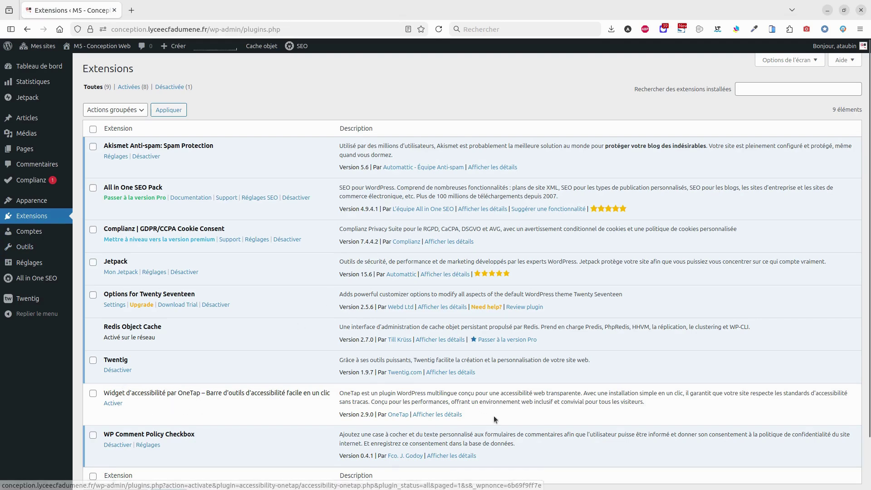
Review the OneTap plugin details, including its active installations, then activate OneTap
left_click(449, 414)
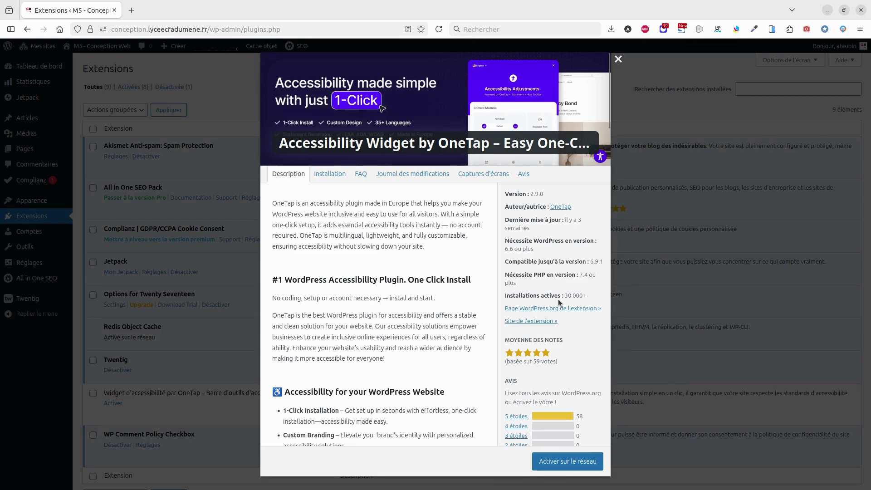
left_click_drag(566, 296, 586, 297)
left_click(618, 59)
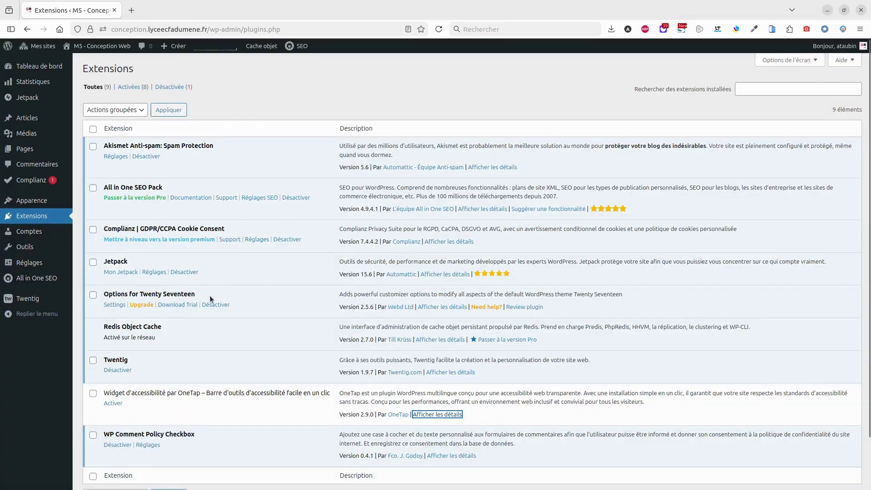
left_click(116, 404)
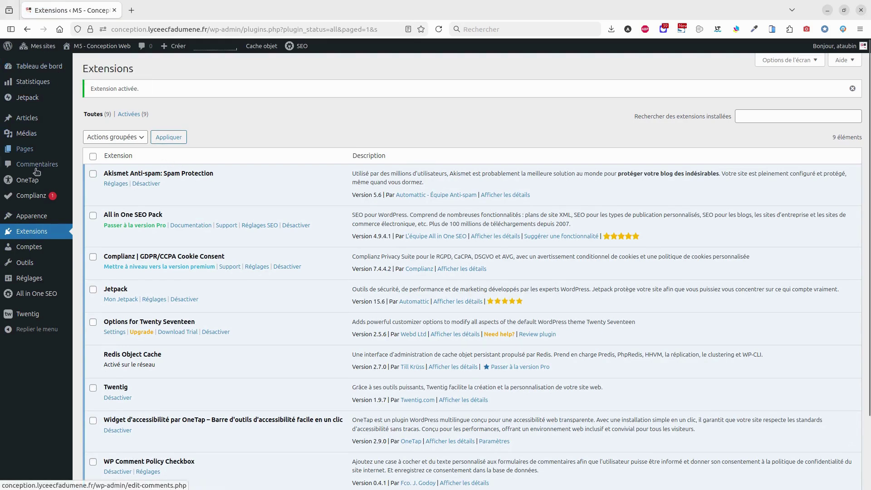
mouse_move(32, 181)
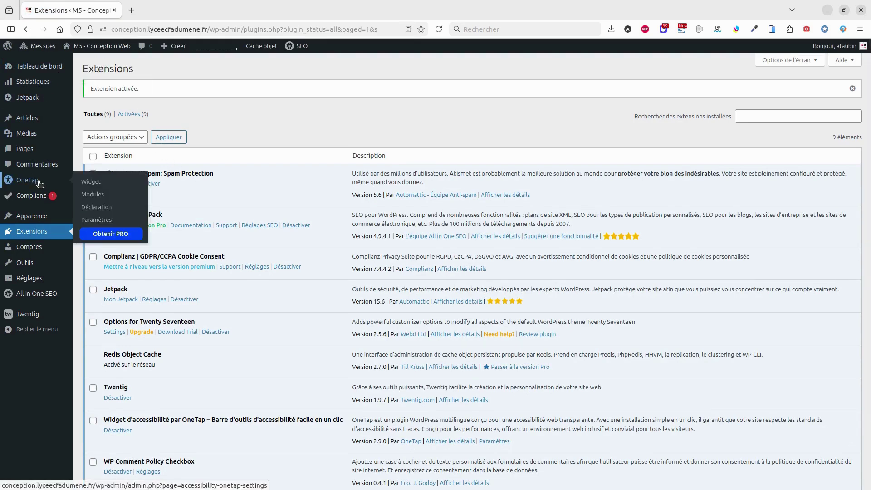
In OneTap settings, set the widget colour to red #cc0000 and the default language to Français
left_click(39, 183)
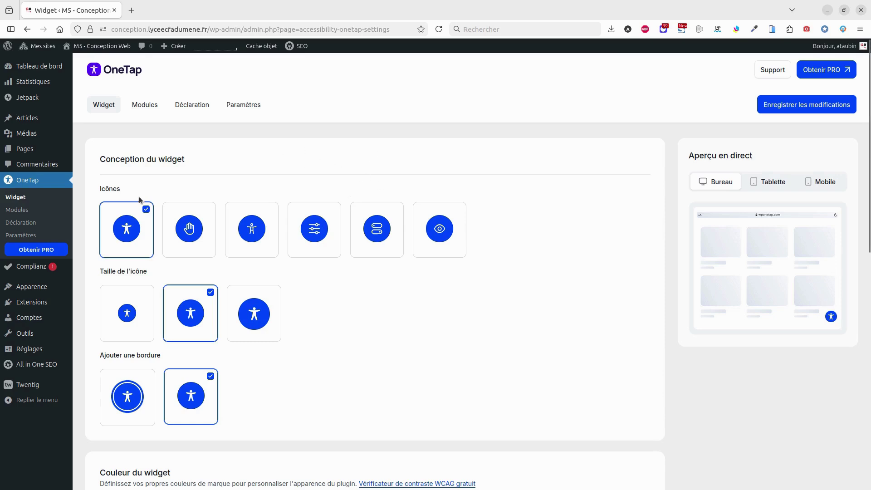
scroll(311, 268, "down", 3)
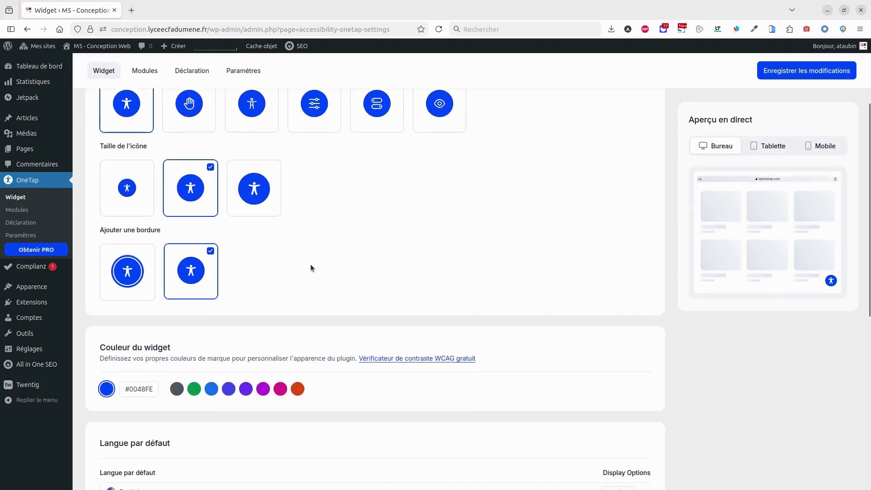
scroll(311, 268, "down", 3)
left_click(130, 264)
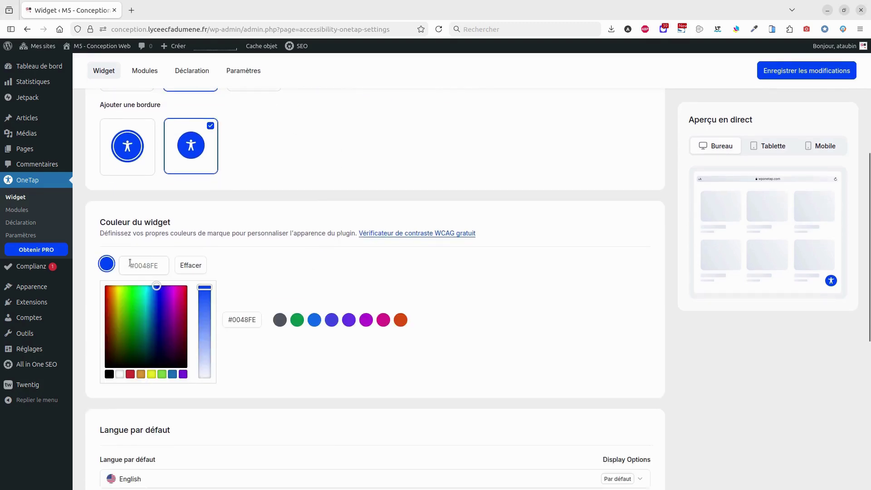
left_click_drag(136, 265, 168, 265)
type("cc00000")
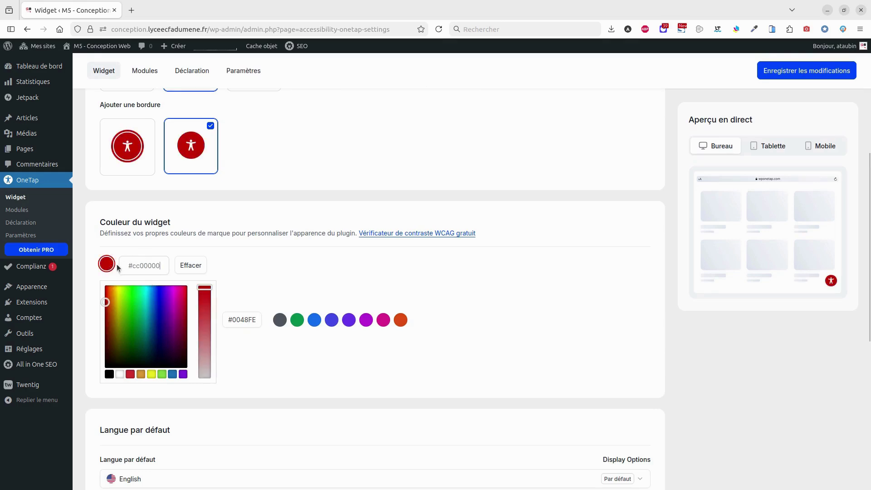
left_click(252, 367)
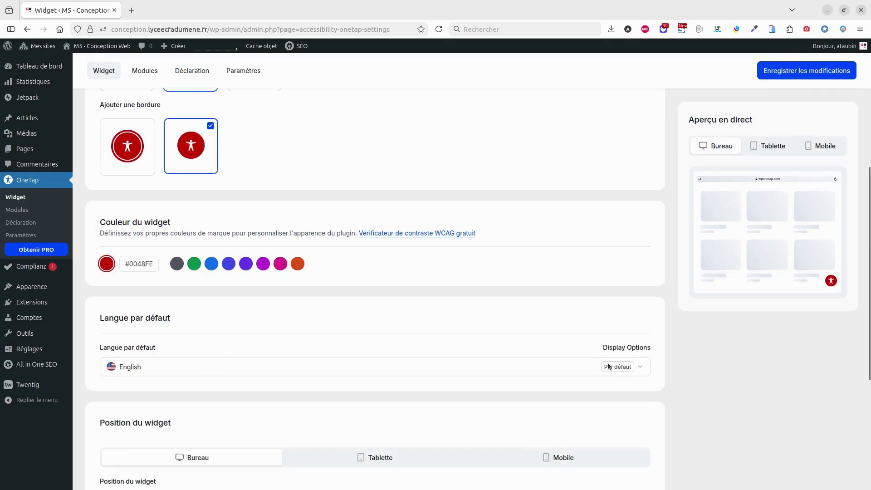
left_click(639, 367)
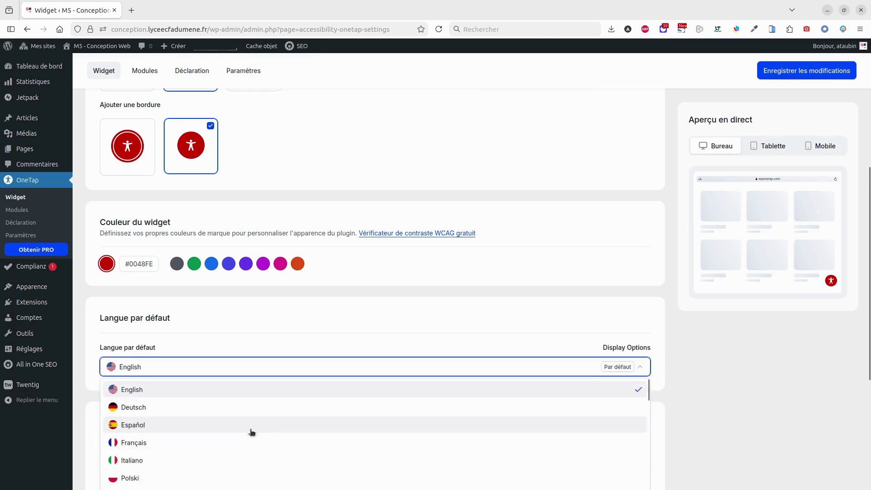
left_click(155, 442)
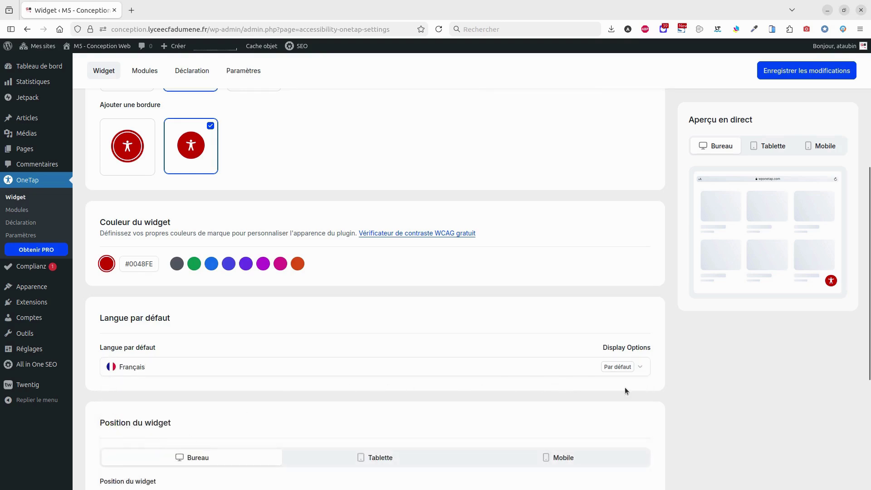
Set the widget position to Haut droite for desktop (Bureau) and tablet (Tablette)
scroll(522, 270, "down", 5)
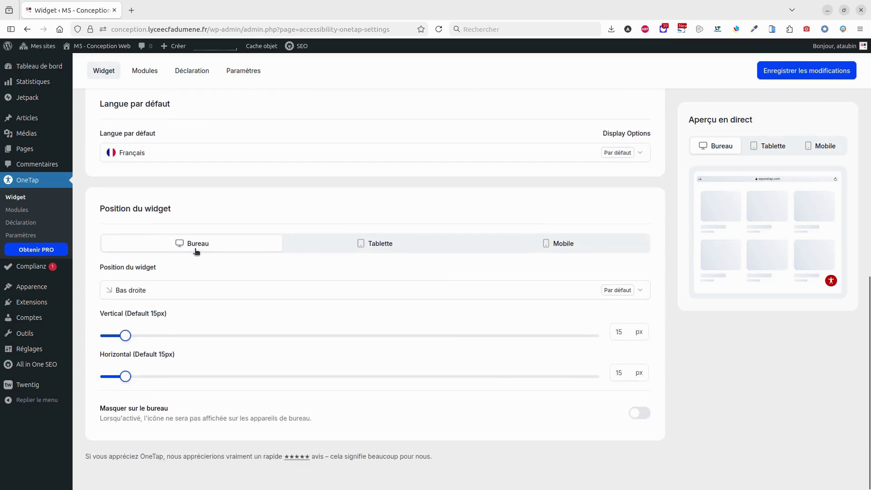
left_click(121, 290)
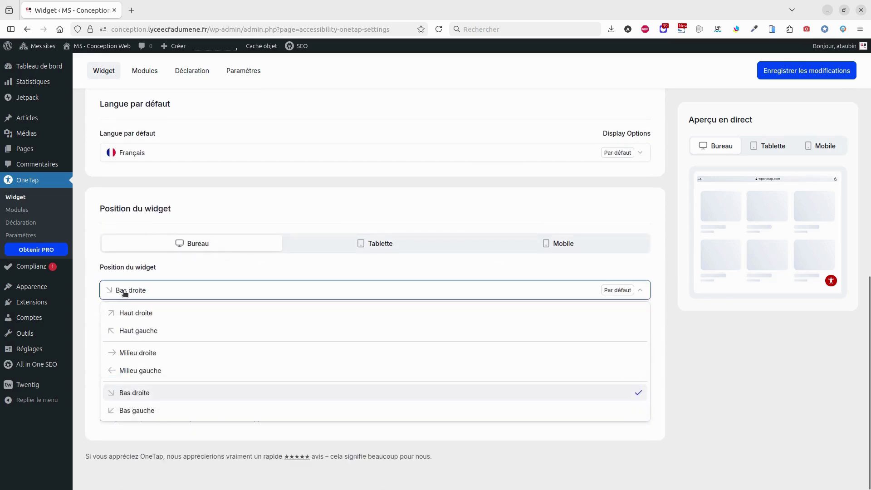
left_click(145, 312)
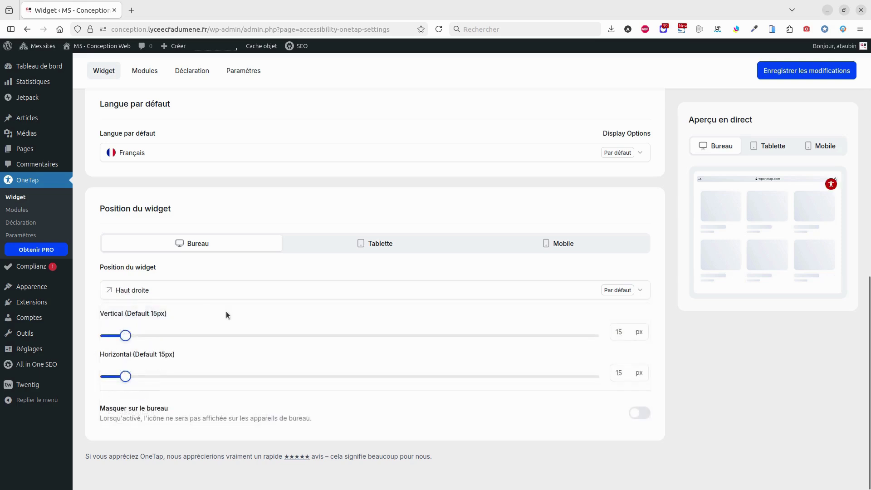
left_click(359, 243)
left_click(155, 295)
left_click(156, 312)
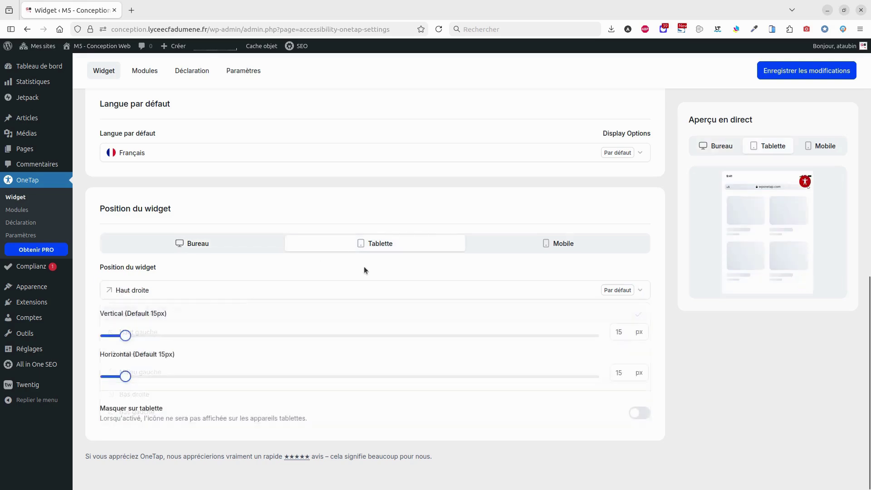
Set the mobile widget position to Haut droite and recheck each device's position
left_click(515, 243)
left_click(145, 299)
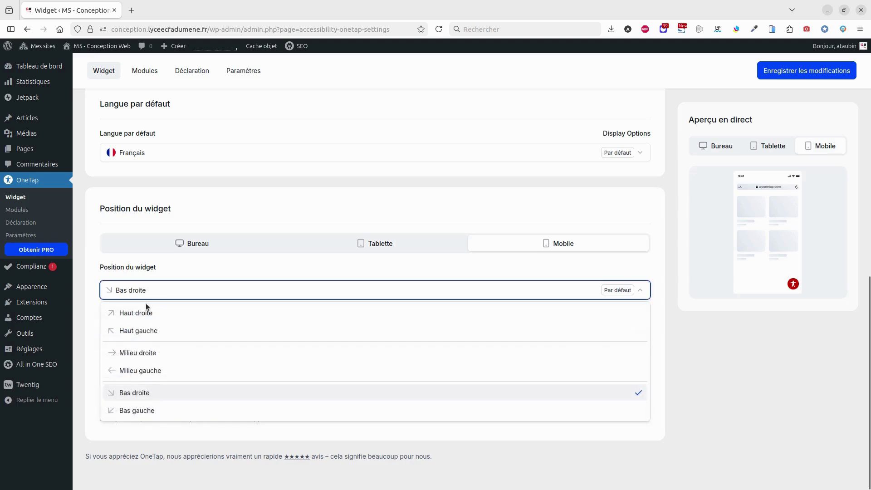
left_click(148, 312)
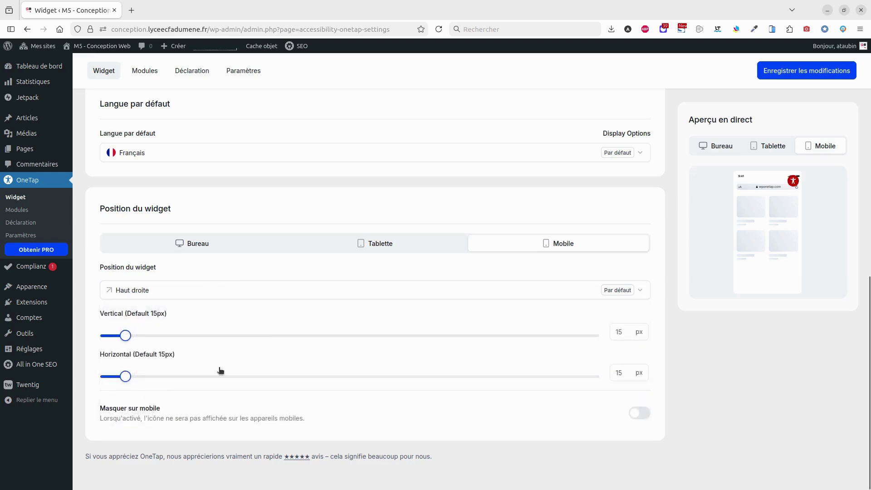
left_click(340, 245)
left_click(223, 244)
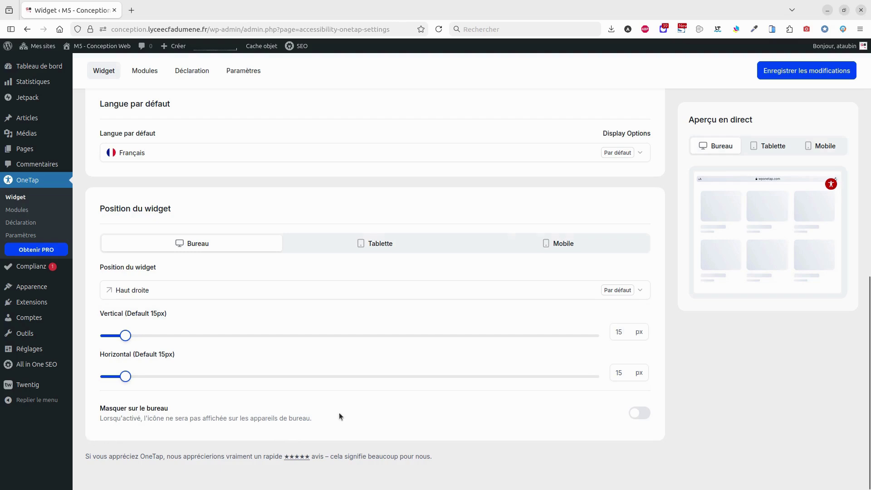
left_click(407, 245)
left_click(545, 243)
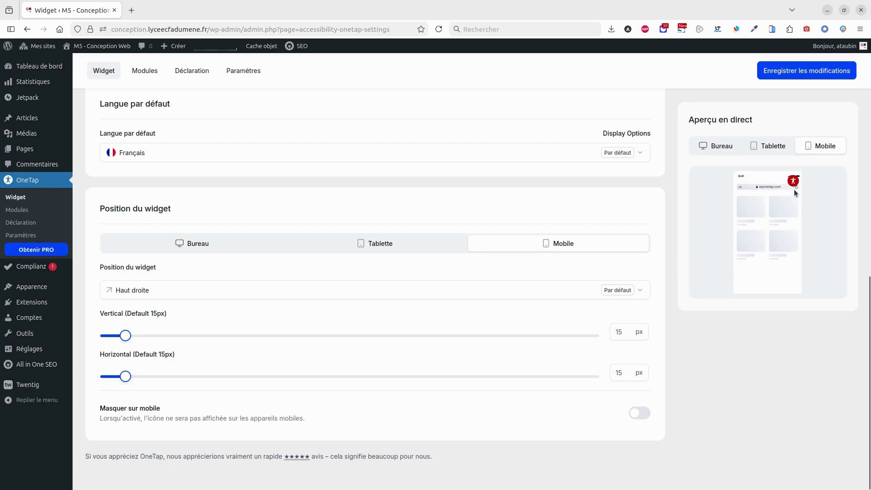
scroll(288, 277, "up", 12)
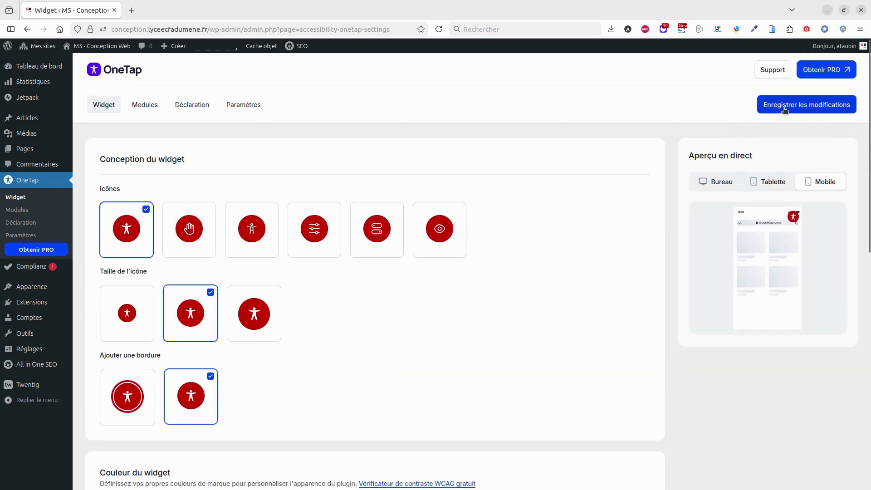
Save the widget settings, browse the OneTap Modules list, then go to the Déclaration tab
left_click(783, 108)
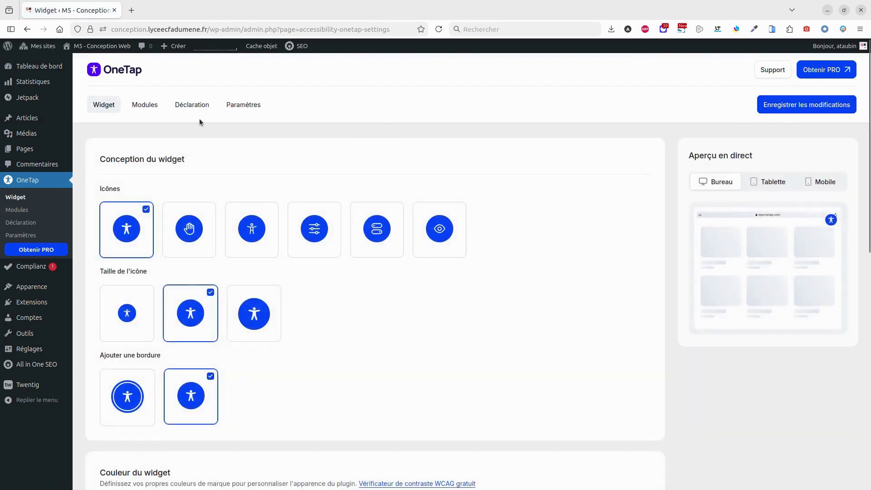
left_click(145, 109)
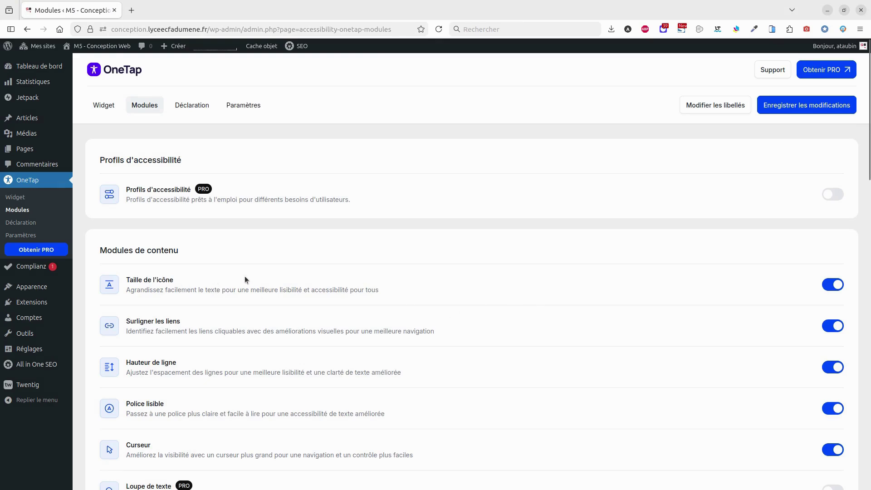
scroll(244, 275, "down", 5)
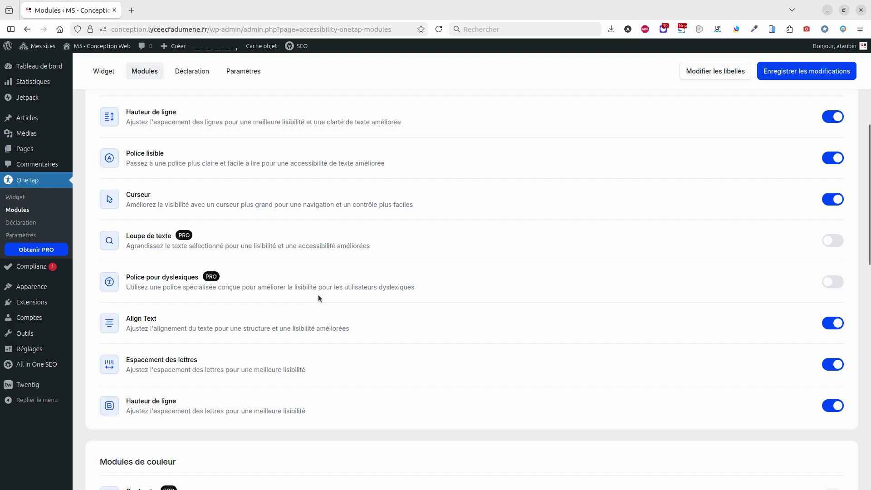
scroll(314, 352, "down", 4)
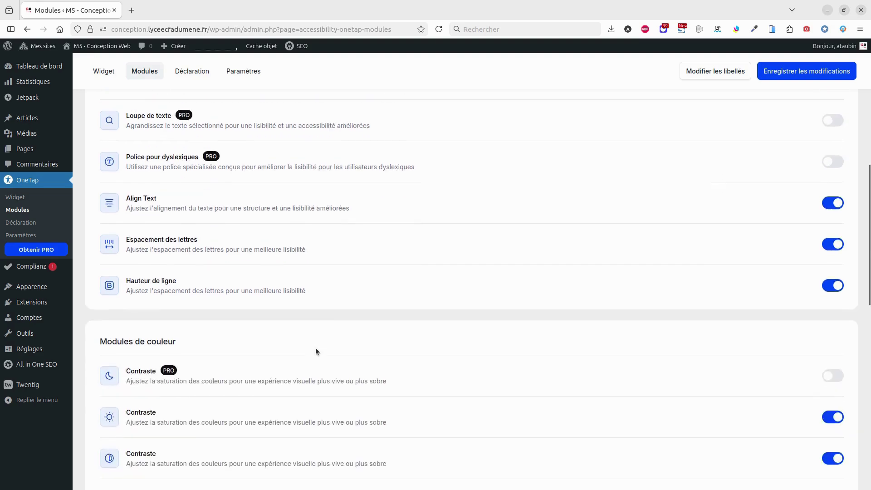
scroll(389, 330, "down", 8)
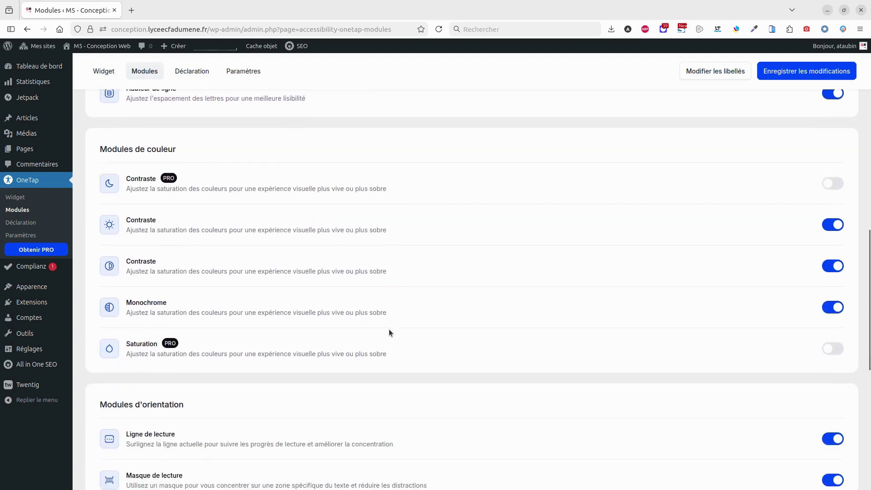
scroll(387, 330, "down", 3)
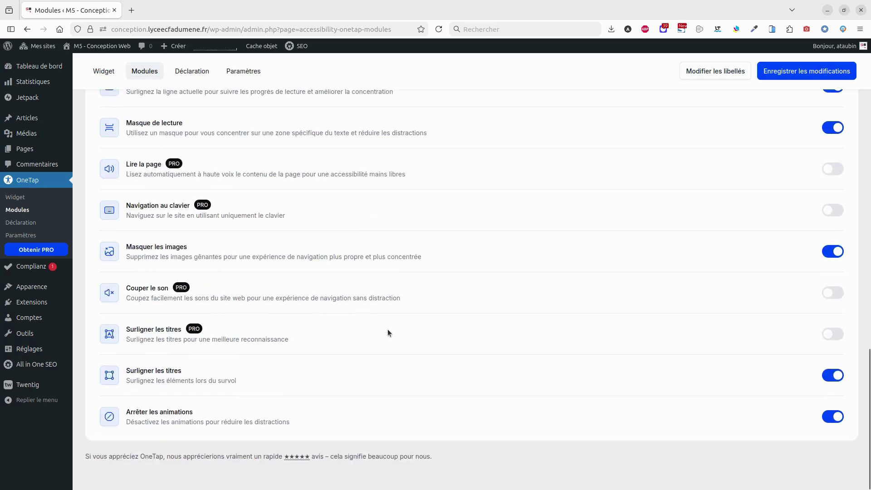
scroll(312, 377, "up", 16)
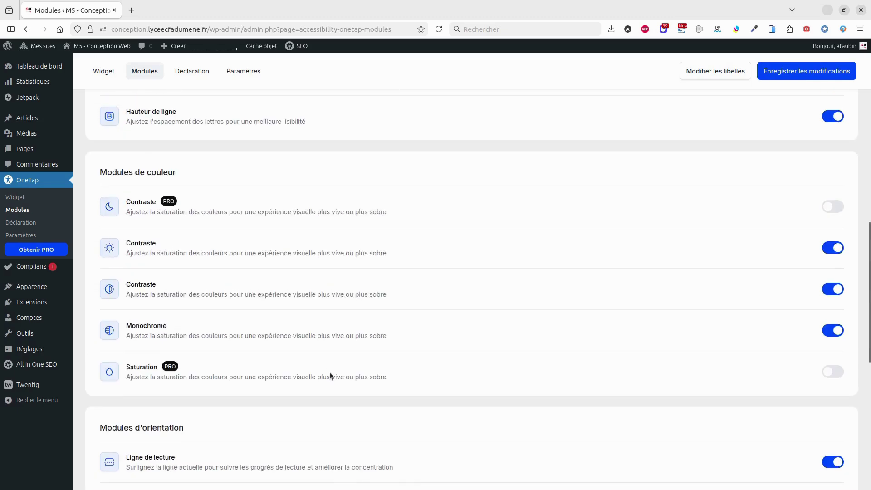
left_click(194, 107)
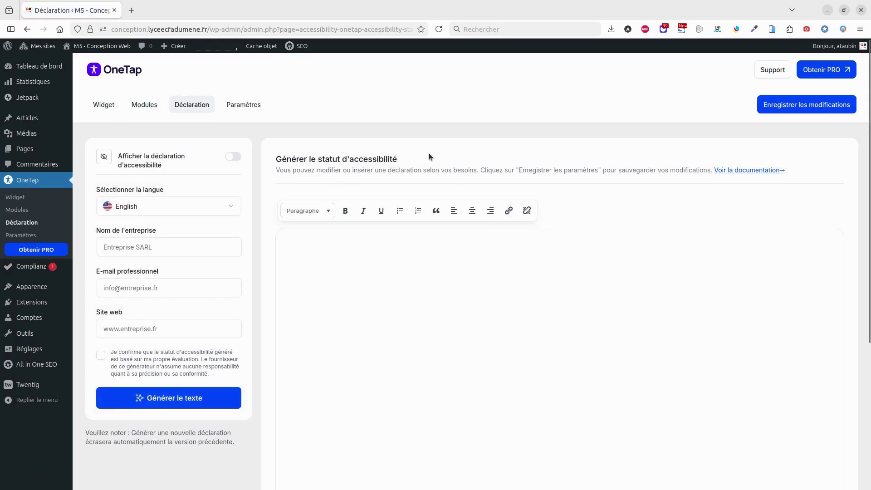
Choose Français for the declaration, enter company 'Etutiant Tutoriel' and the professional e-mail
left_click(232, 207)
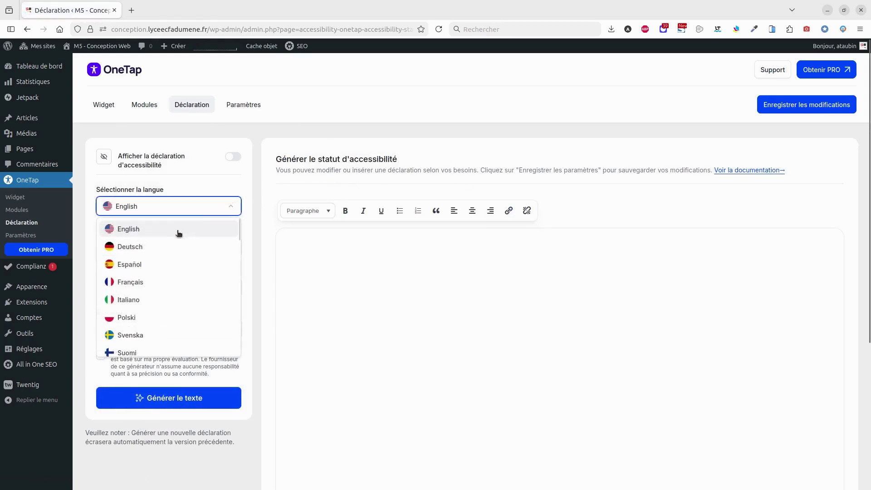
left_click(152, 283)
left_click(139, 250)
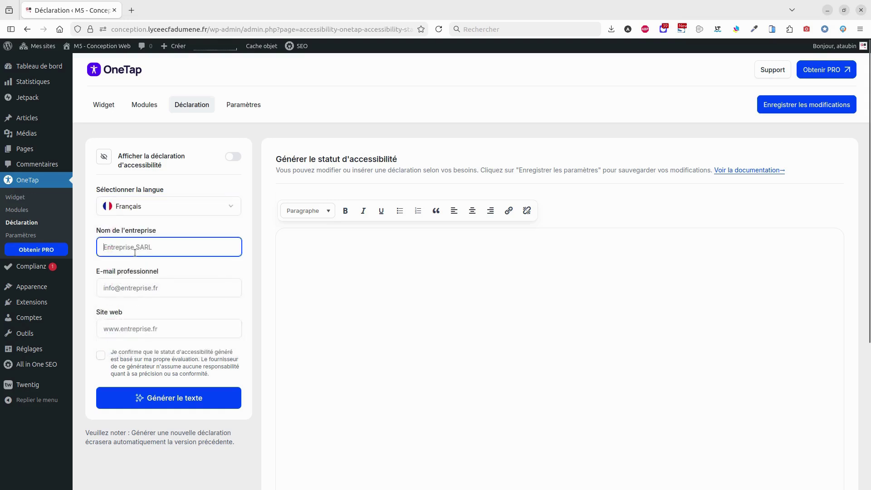
type("Etuti")
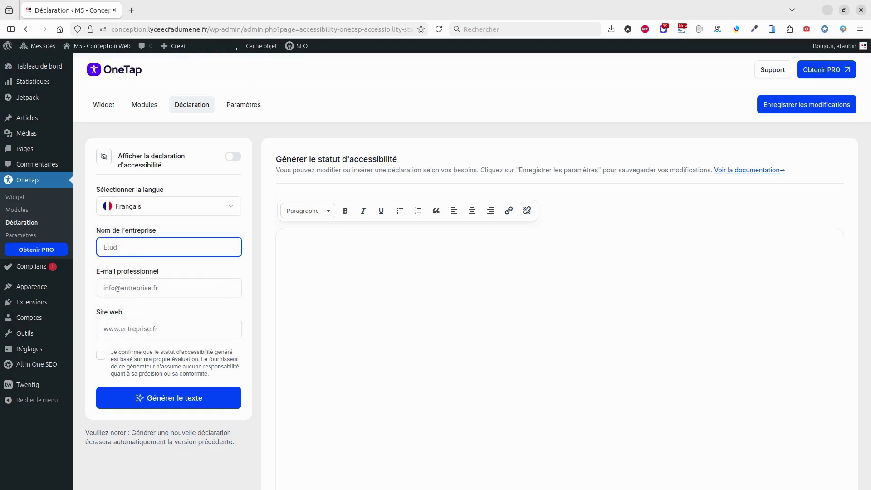
type("ant Tutoriel")
left_click(138, 286)
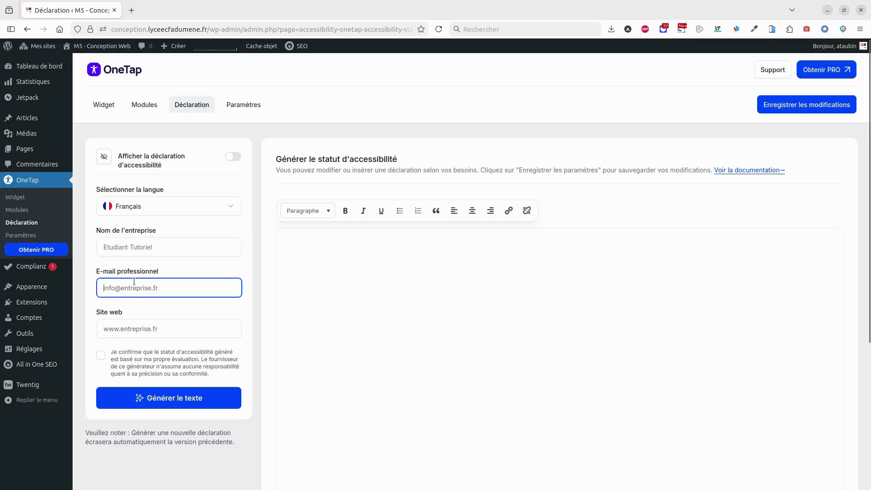
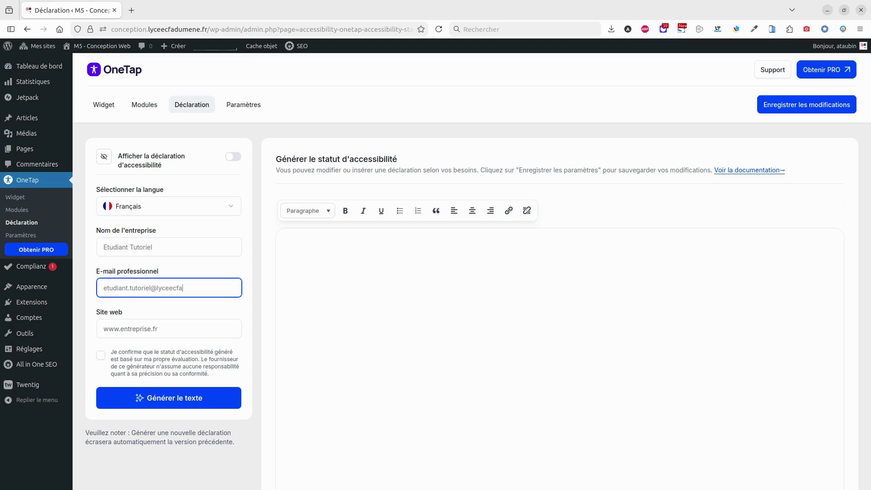
left_click(138, 330)
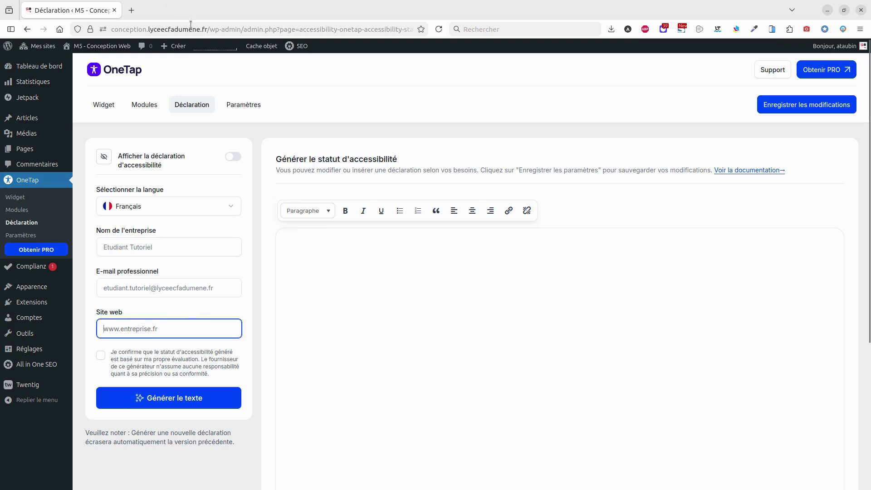
left_click_drag(205, 29, 110, 29)
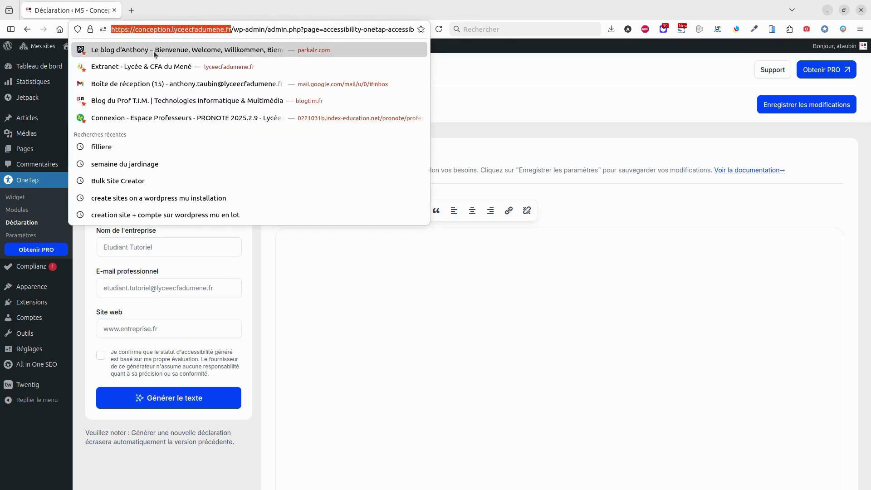
key("ctrl+c")
left_click(153, 331)
key("ctrl+v")
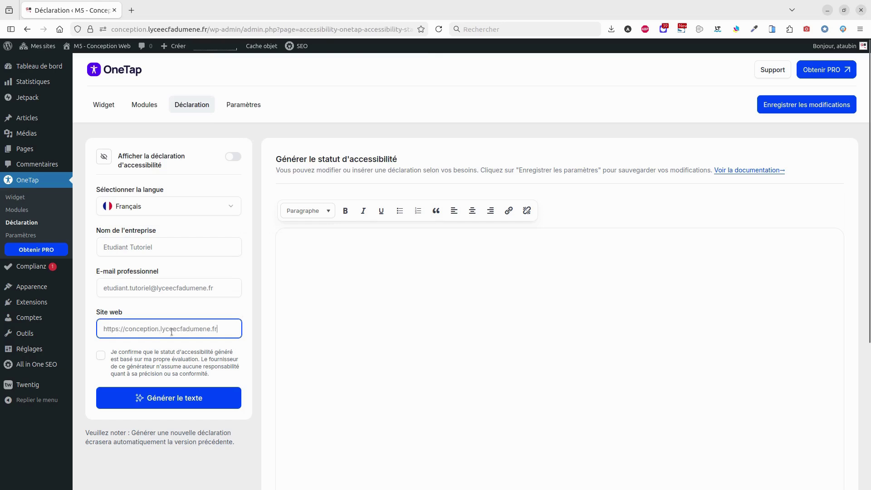
left_click(101, 356)
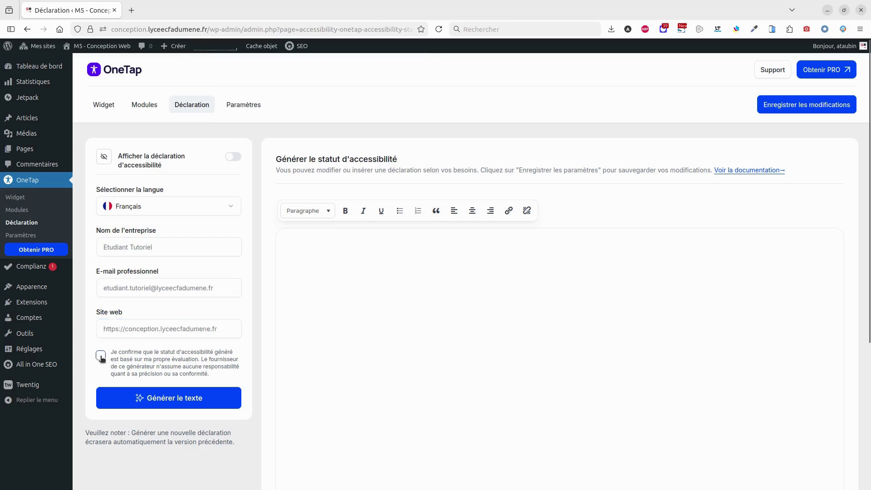
Generate the French declaration text, enable displaying the declaration, and save the settings
left_click(174, 399)
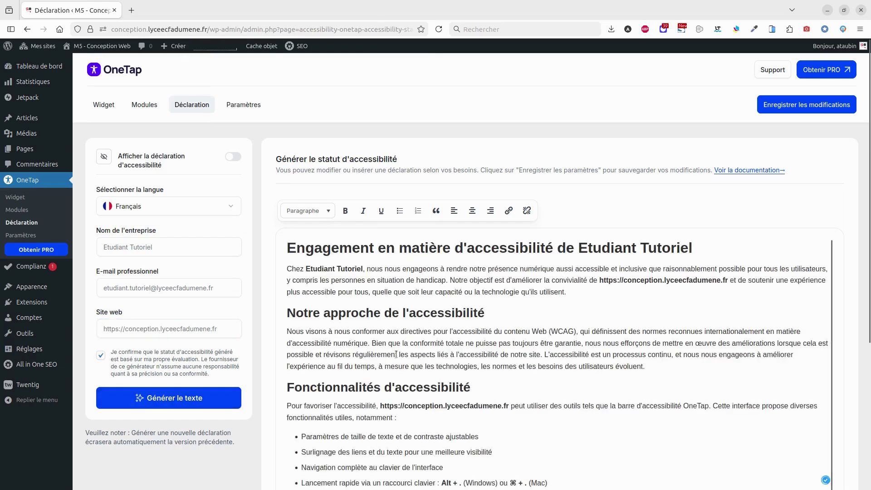
scroll(465, 376, "down", 1)
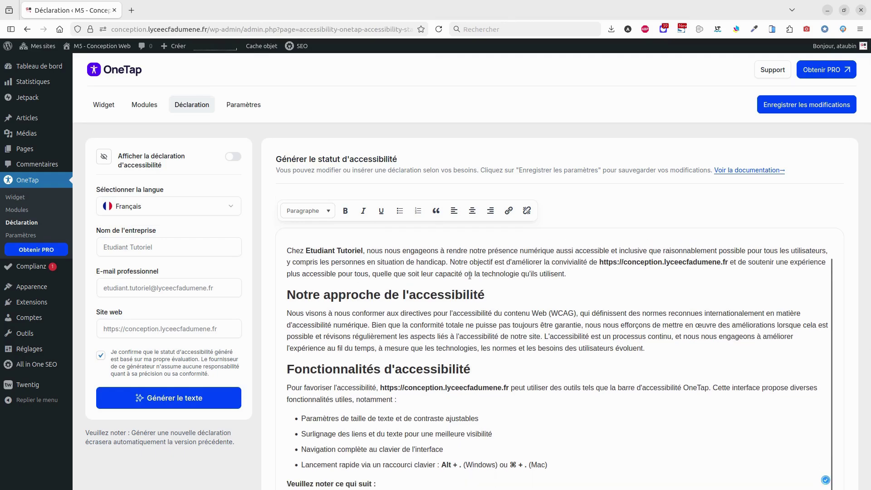
scroll(466, 376, "down", 5)
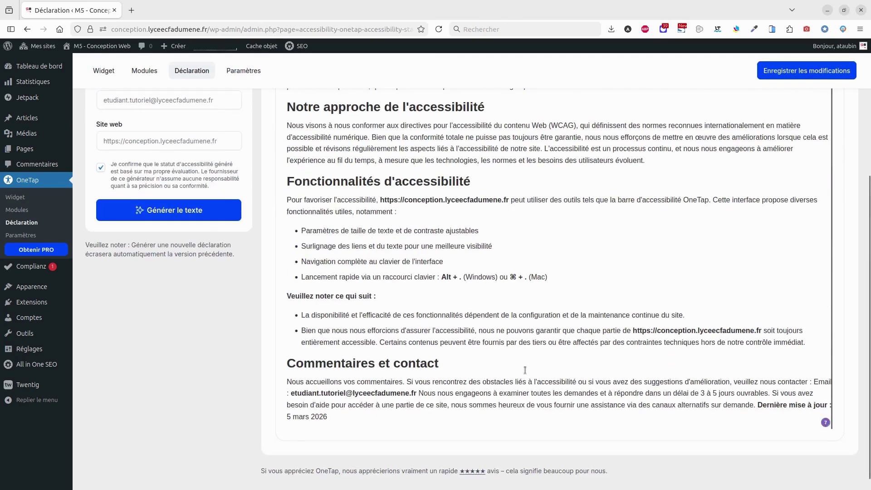
scroll(527, 366, "up", 4)
scroll(587, 317, "down", 2)
scroll(587, 317, "up", 2)
left_click(232, 157)
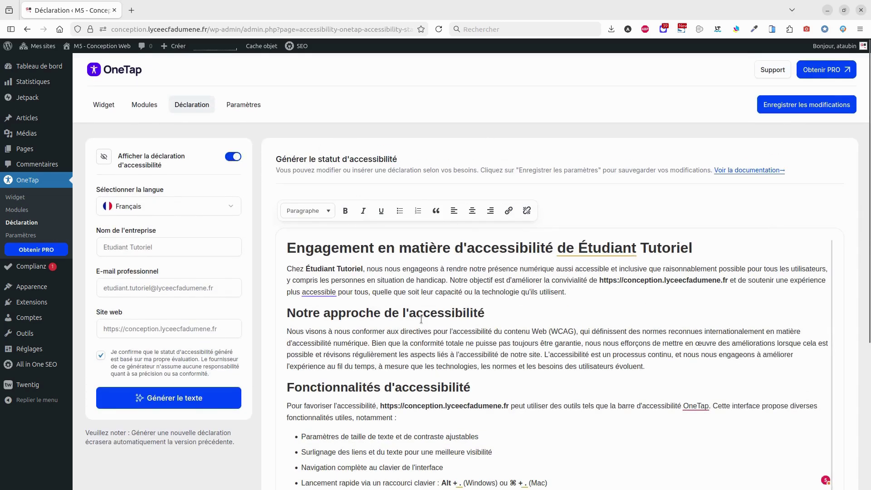
left_click(812, 106)
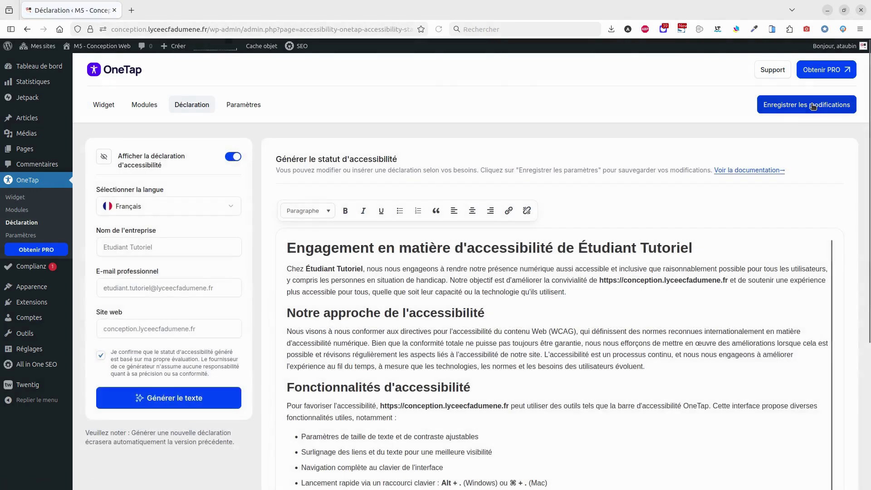
left_click(244, 105)
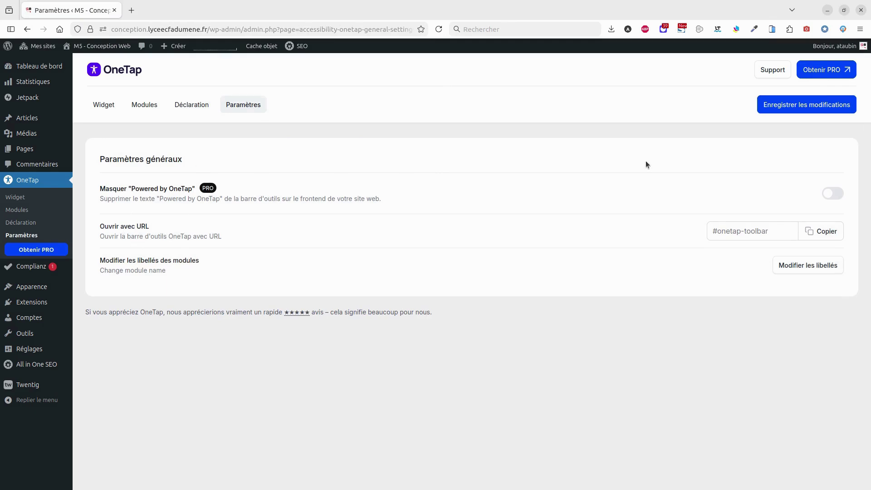
Open the Libellés des modules page in a new tab and browse the French module labels
left_click(804, 268)
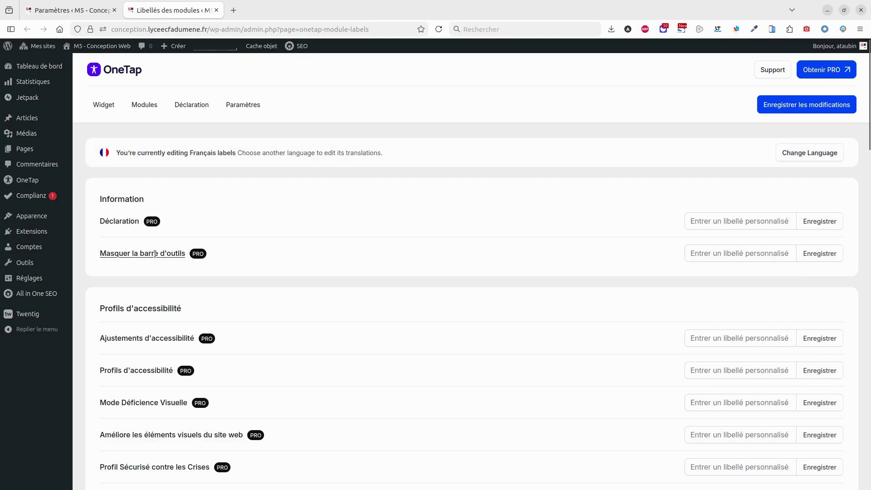
left_click(686, 228)
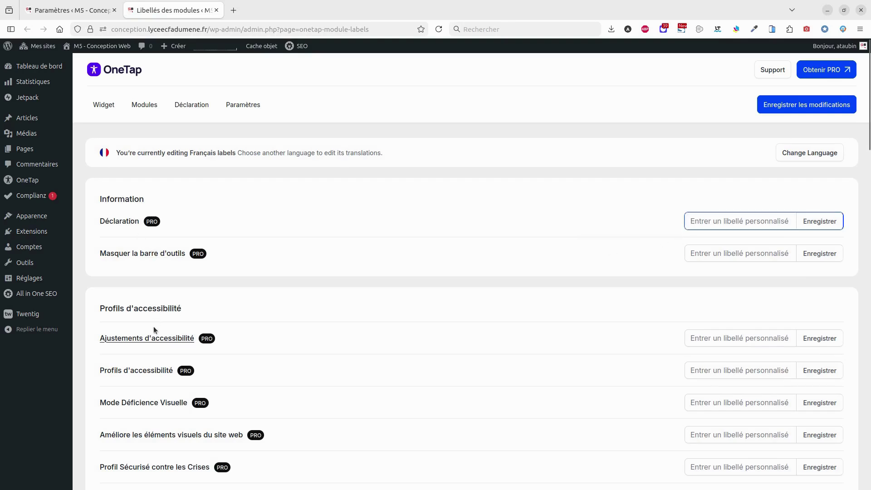
scroll(152, 328, "down", 3)
scroll(233, 371, "down", 3)
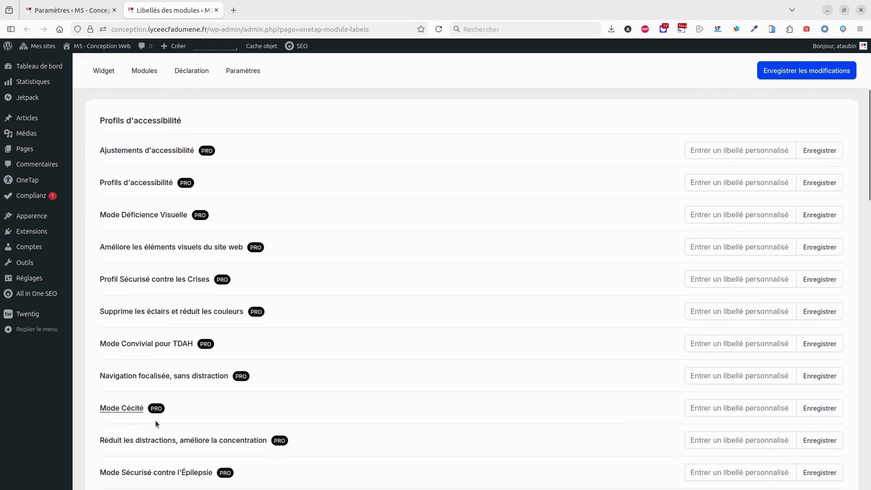
scroll(636, 330, "up", 3)
scroll(711, 302, "up", 2)
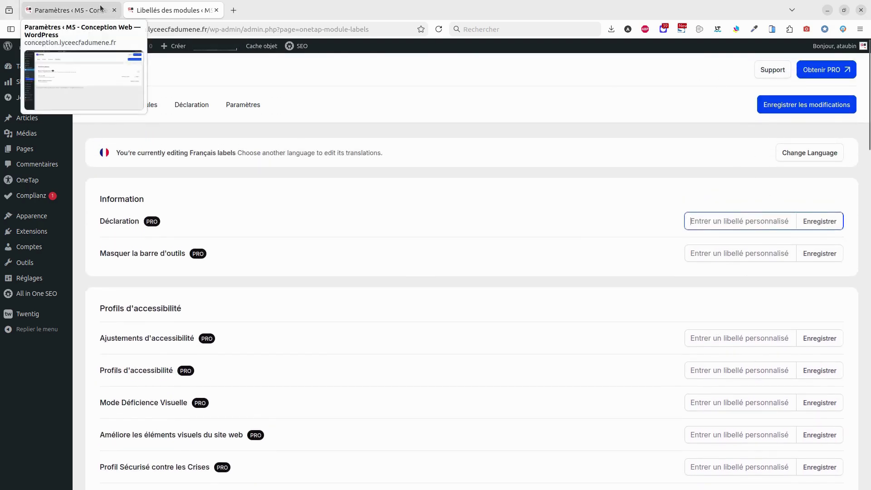
Open the live M5 - Conception Web site in a new tab from Mes sites
mouse_move(43, 46)
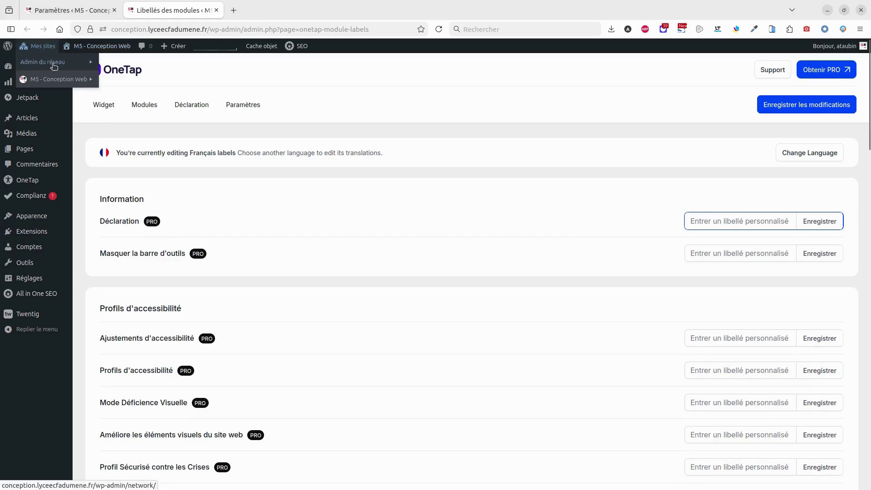
mouse_move(54, 66)
mouse_move(70, 80)
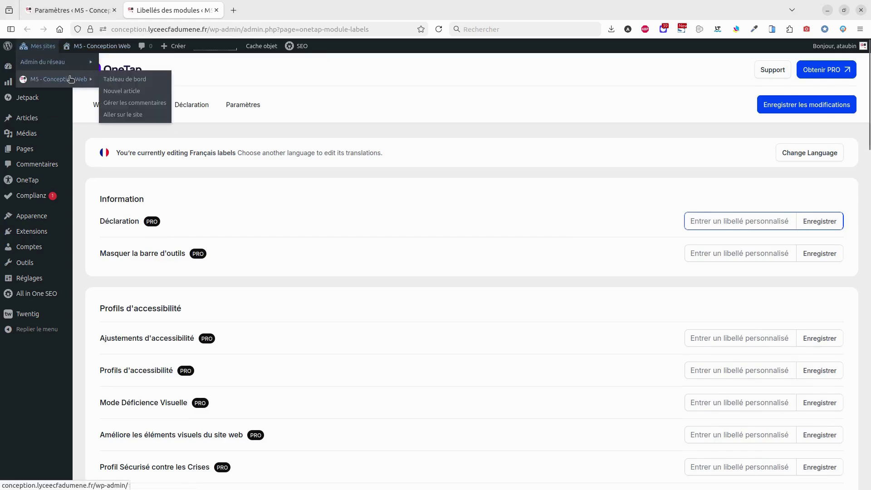
middle_click(138, 117)
left_click(272, 10)
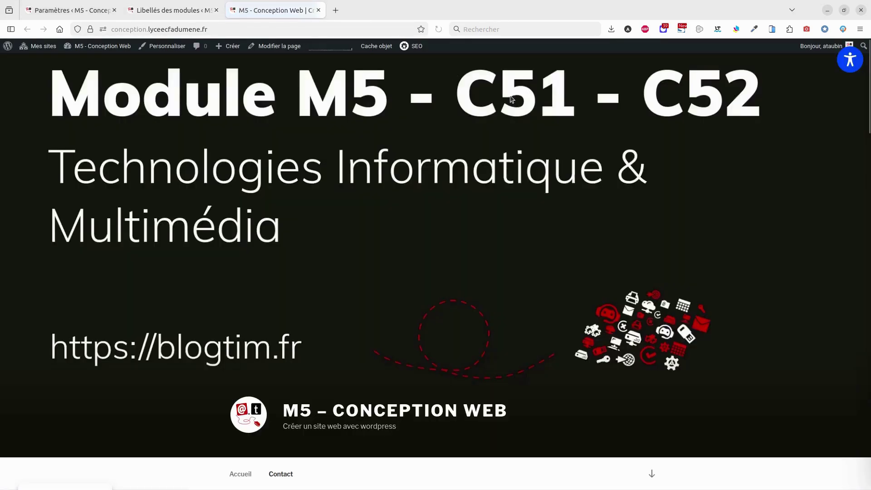
In the OneTap panel, raise font size to 50%, reset, view the Déclaration, then close
left_click(849, 62)
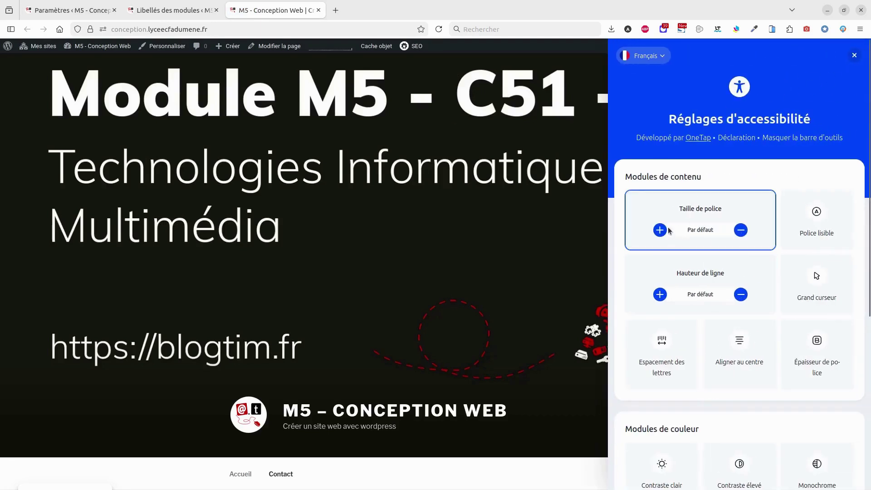
left_click(659, 231)
left_click(660, 232)
left_click(660, 231)
left_click(660, 231)
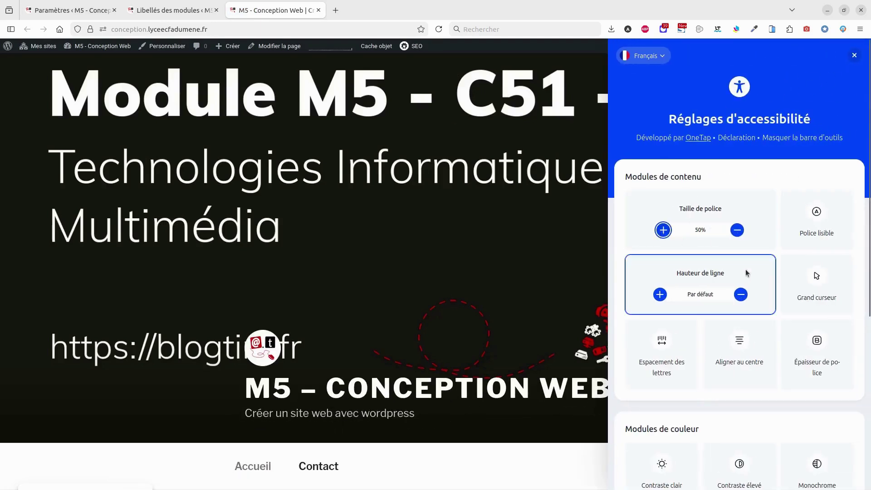
scroll(768, 319, "down", 5)
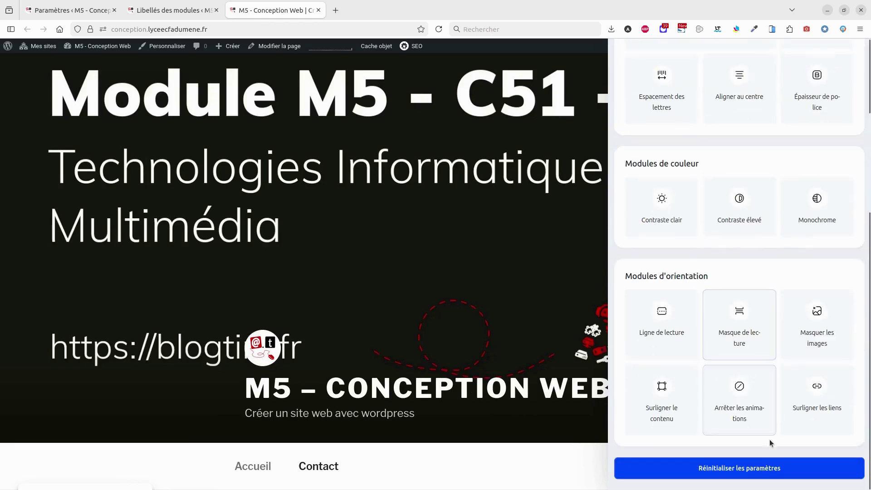
left_click(754, 468)
scroll(748, 227, "up", 5)
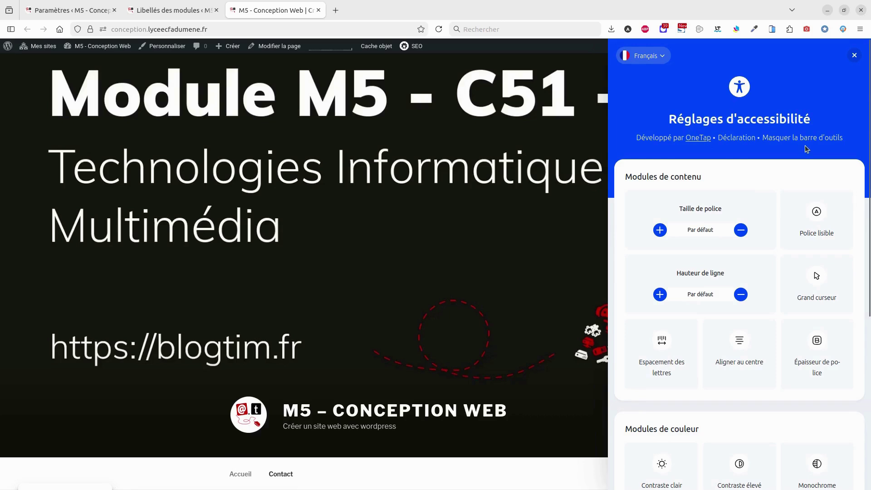
left_click(746, 139)
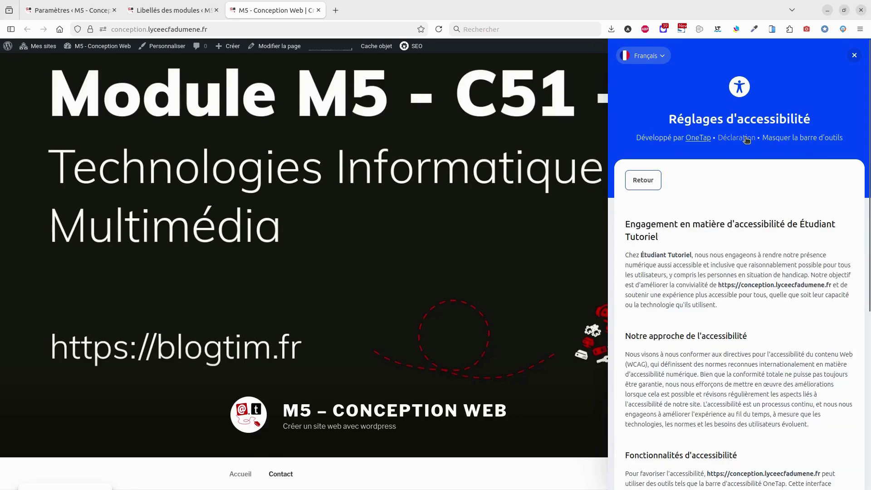
left_click(649, 181)
left_click(854, 55)
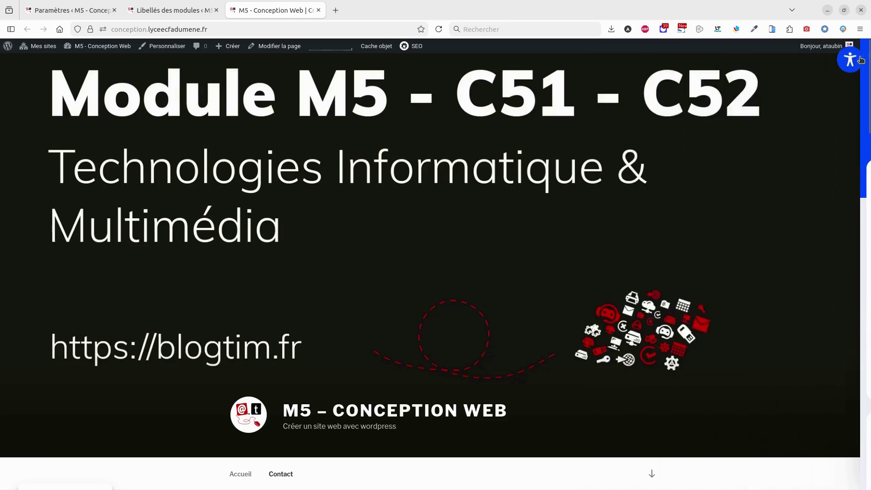